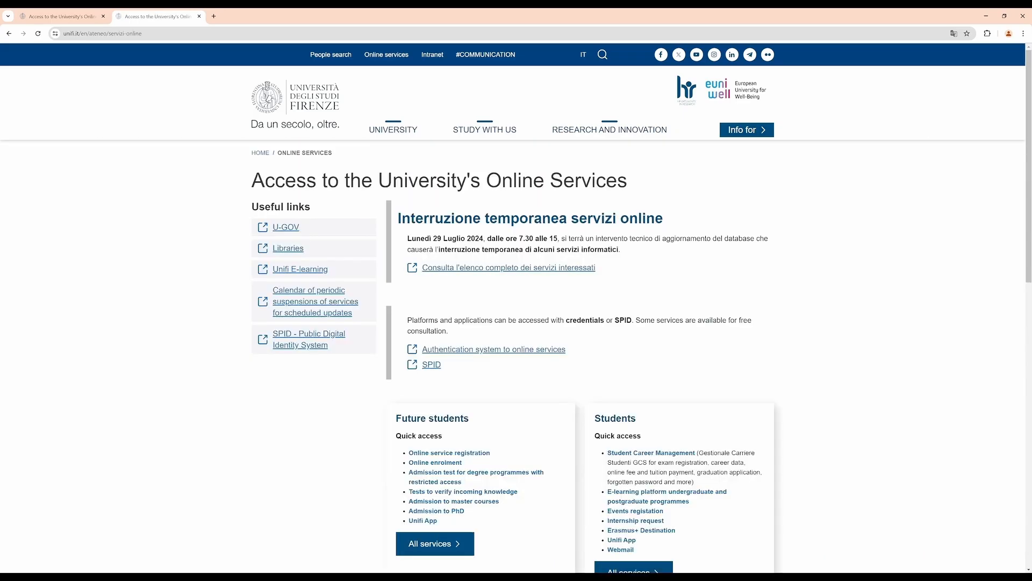
Step: Open the Online service registration page, switch it to English, and start Registrazione Web
scroll(516, 306, down, 2)
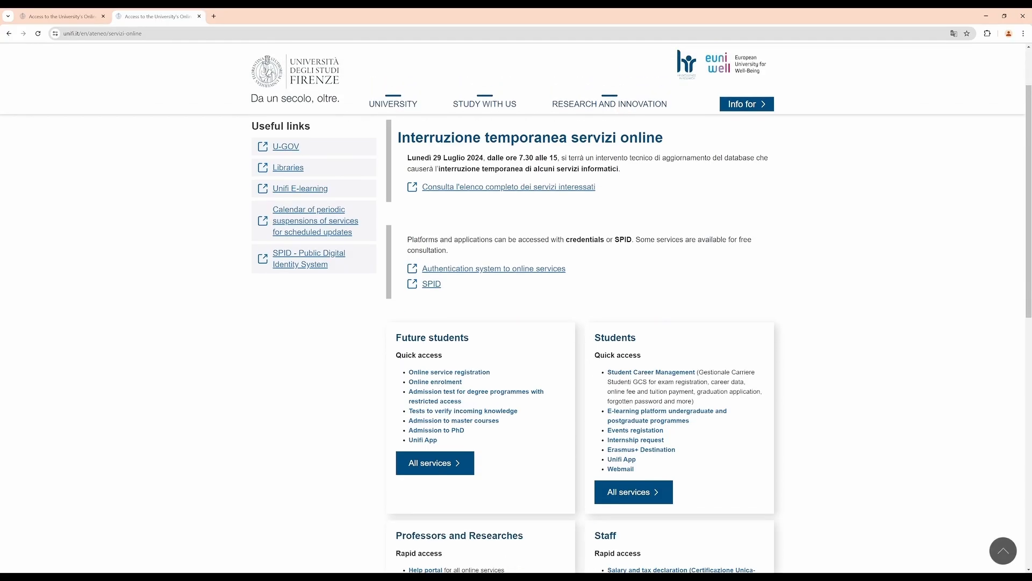
click(449, 372)
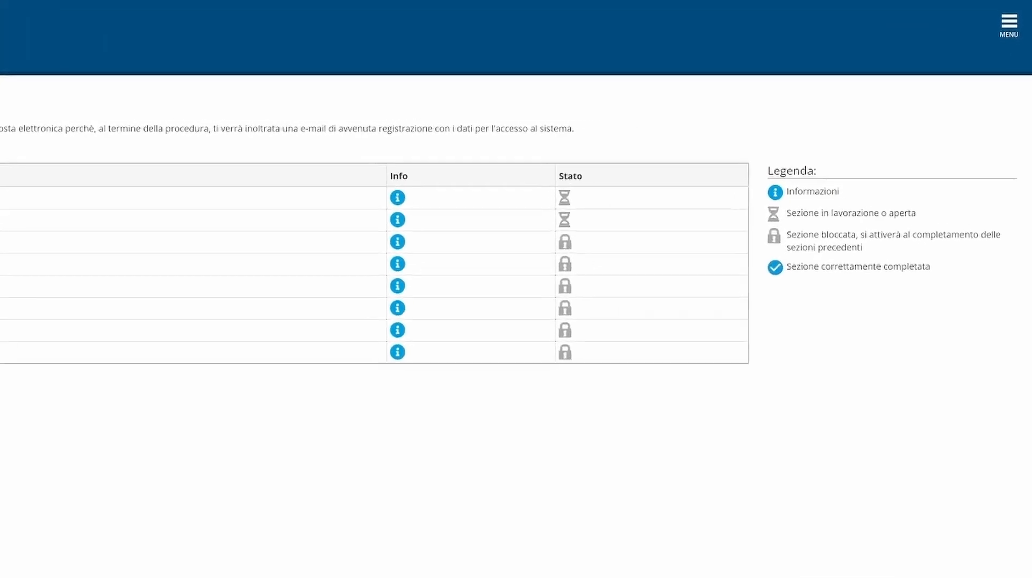
click(1007, 17)
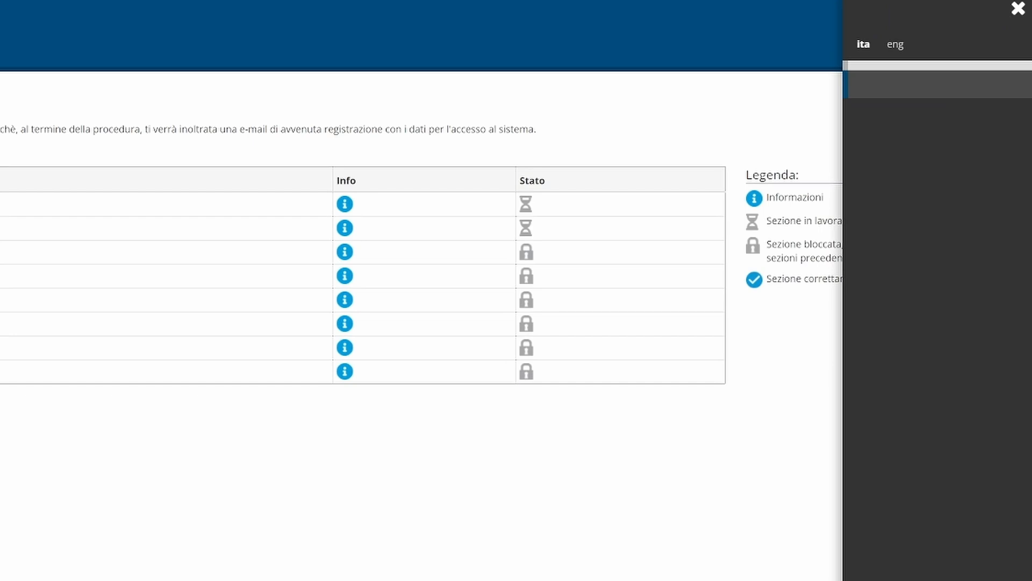
click(895, 45)
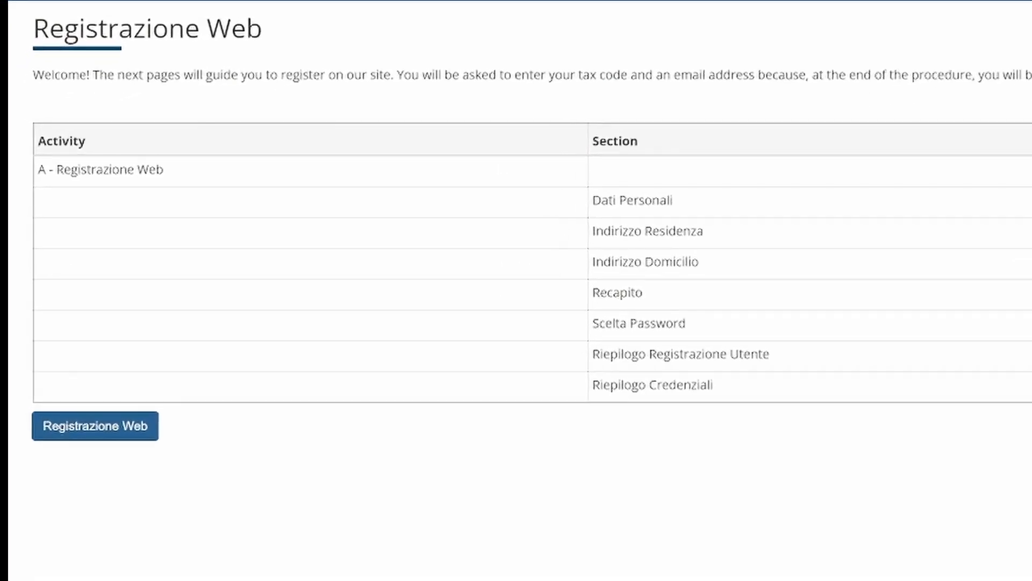
click(95, 425)
scroll(516, 291, down, 1)
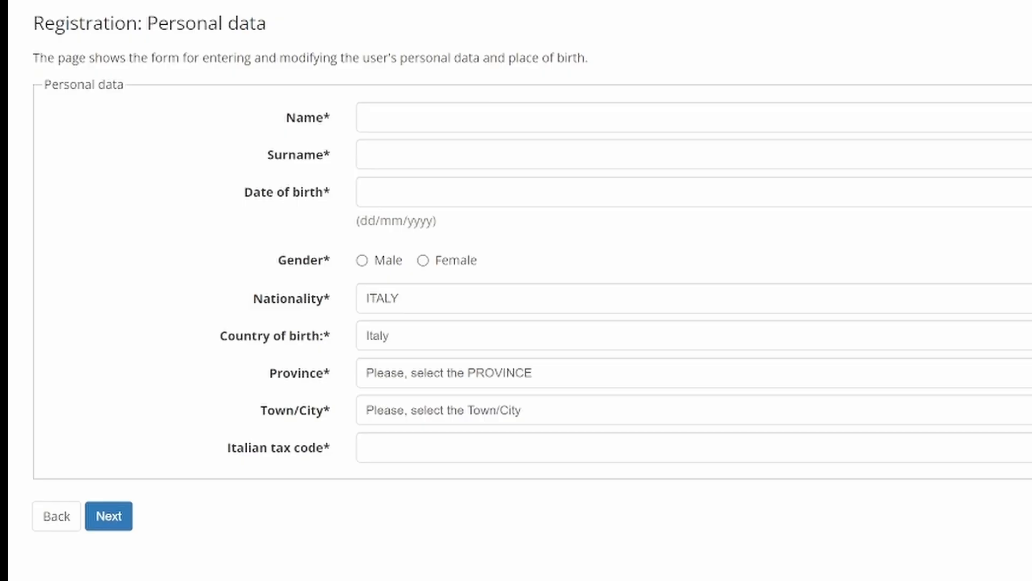
Step: Enter the first name and surname, birth date 01/07/2004, and gender Female
click(363, 117)
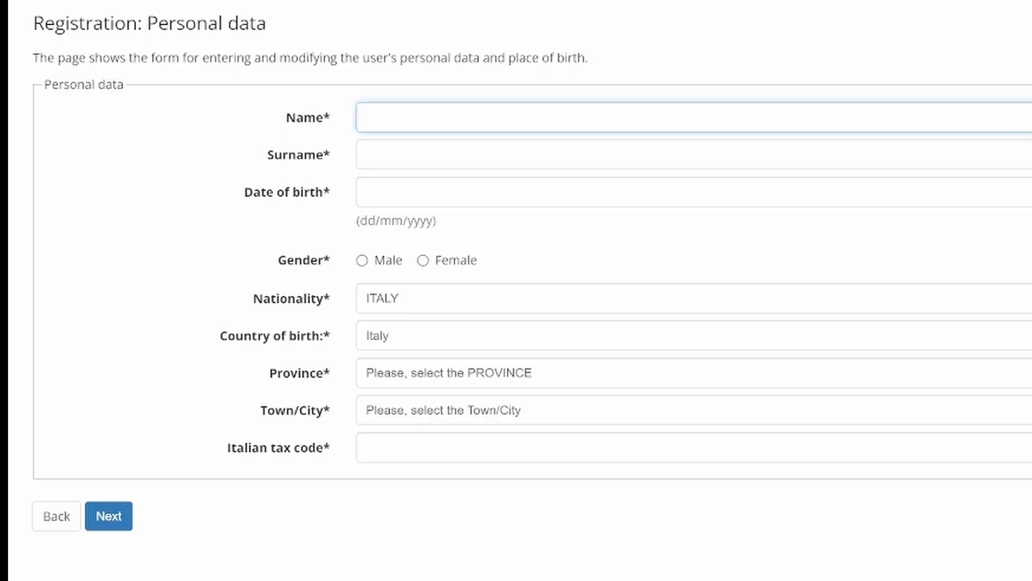
text(Kiki)
click(362, 154)
text(Ponyo)
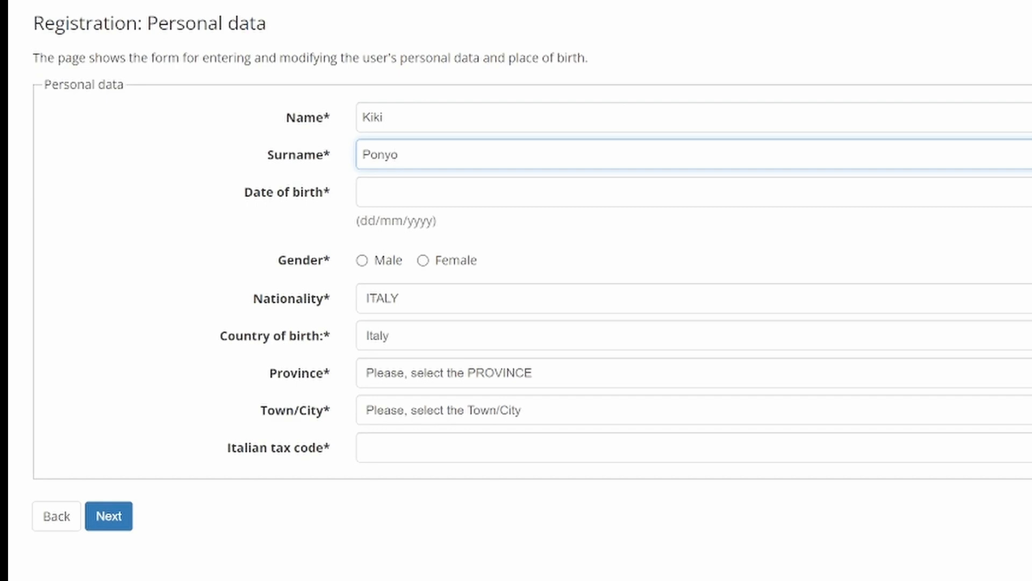
click(363, 192)
click(495, 224)
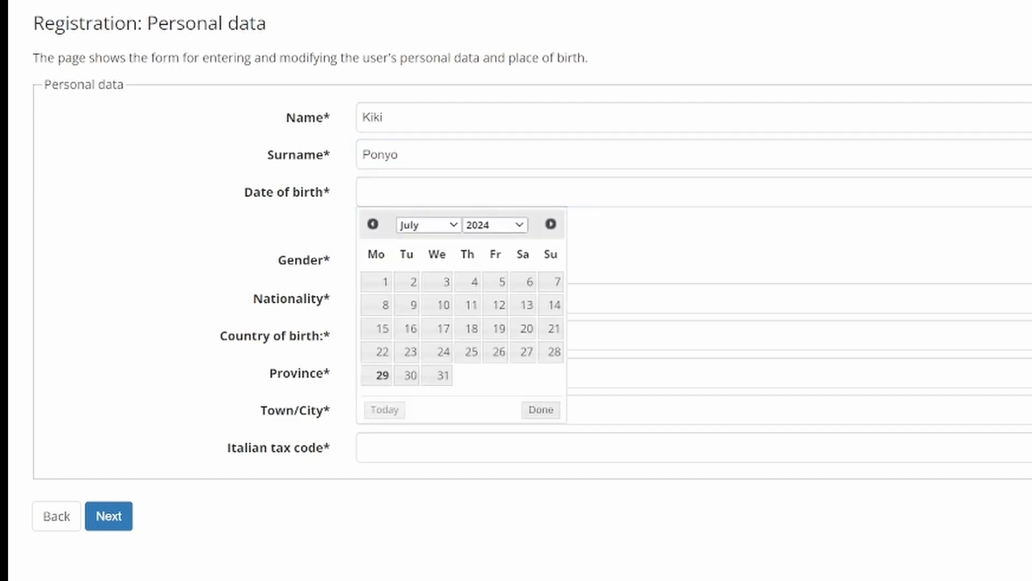
click(472, 352)
click(469, 282)
click(424, 260)
Step: Set nationality and birth country to Argentina, birth town Buenos Aires, and accept the tax code
click(484, 299)
text(ar)
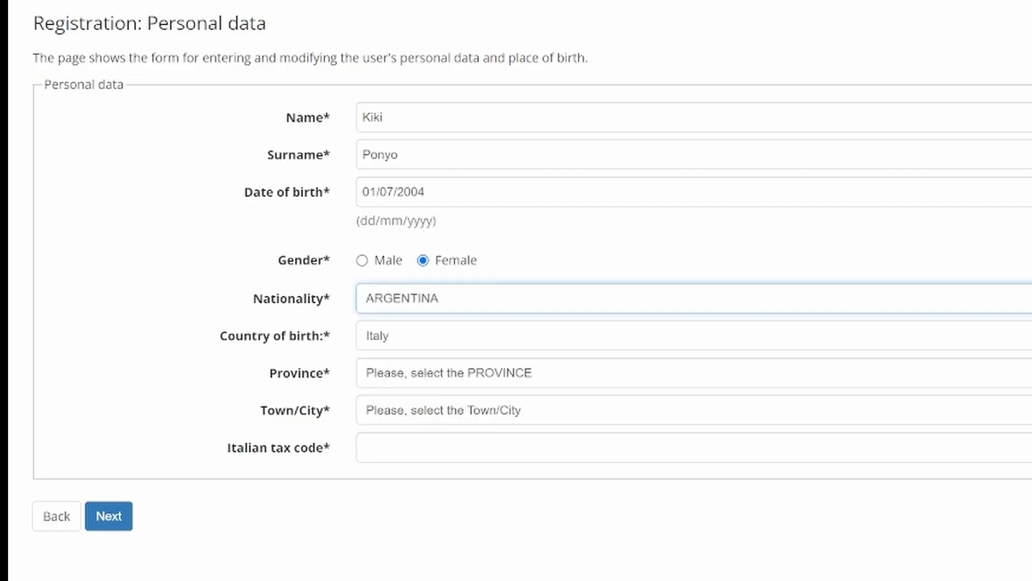
key(Tab)
text(arg)
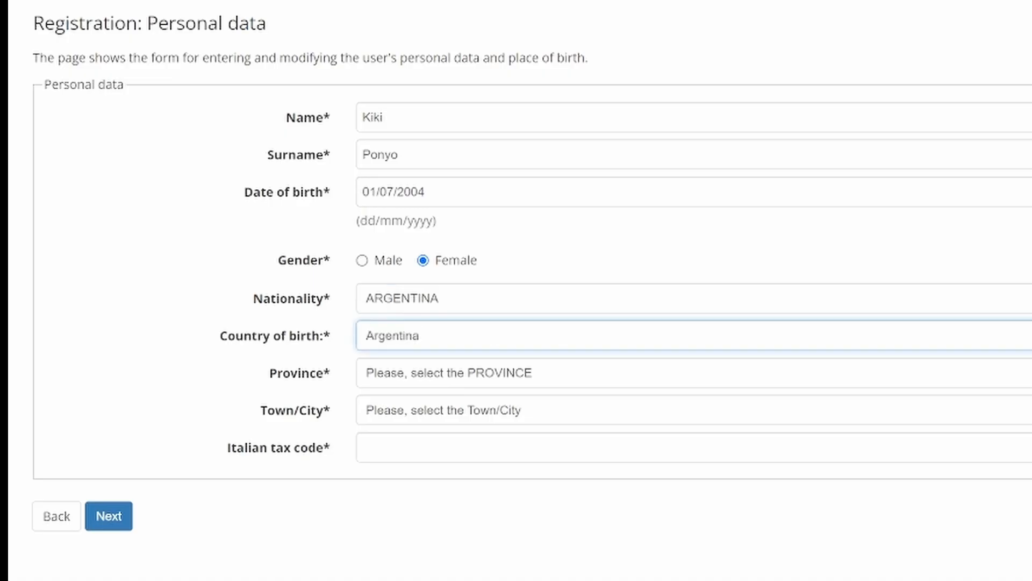
click(484, 372)
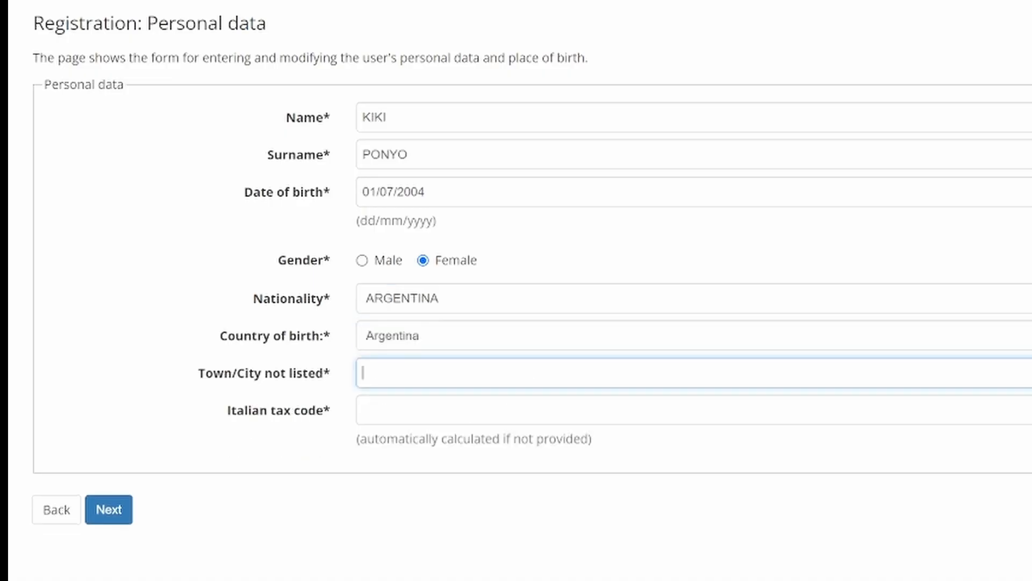
text(Buenos Aires)
click(108, 510)
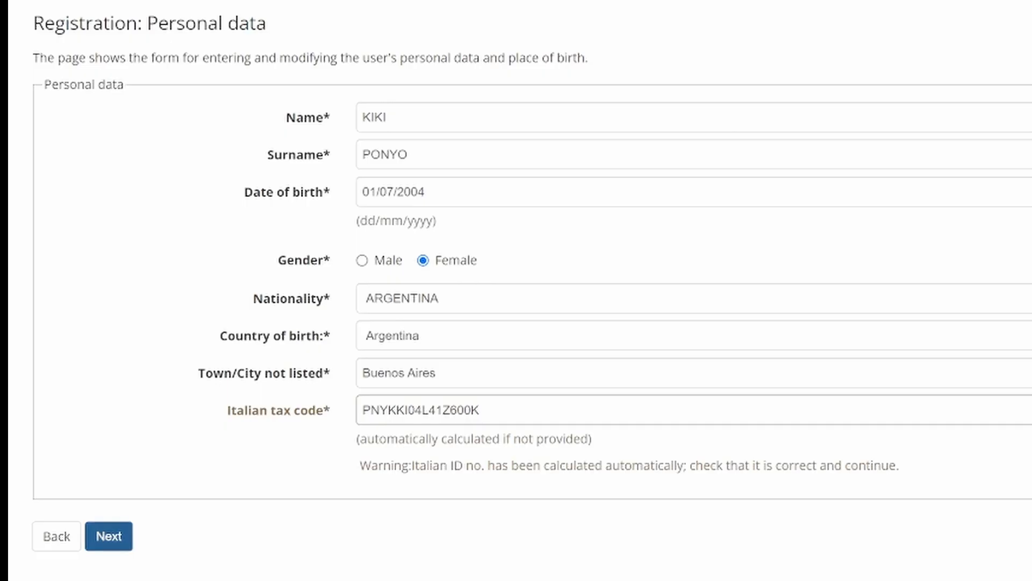
click(108, 536)
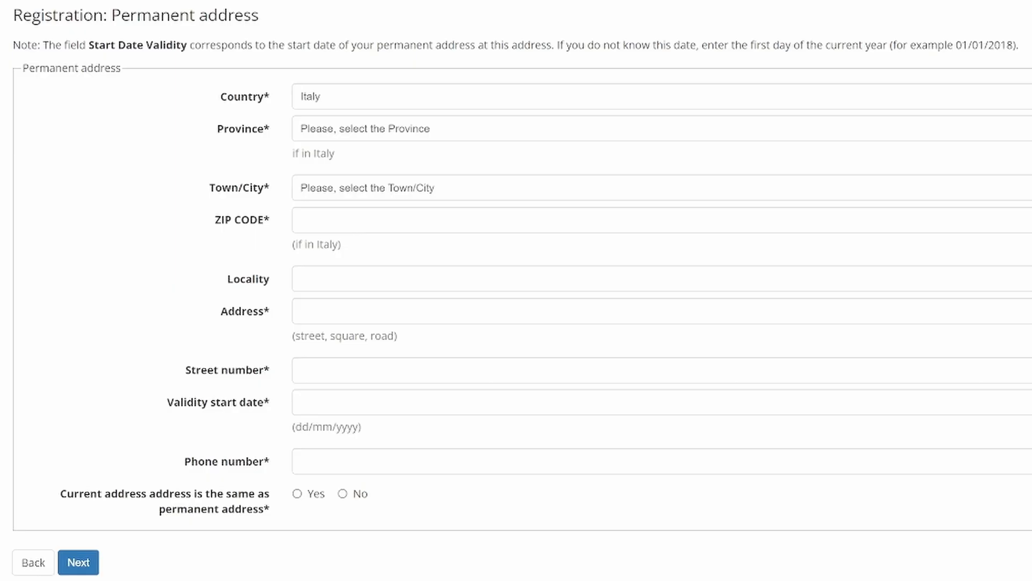
Step: Enter the permanent address in Buenos Aires, Argentina, with street and street number
click(662, 96)
text(arg)
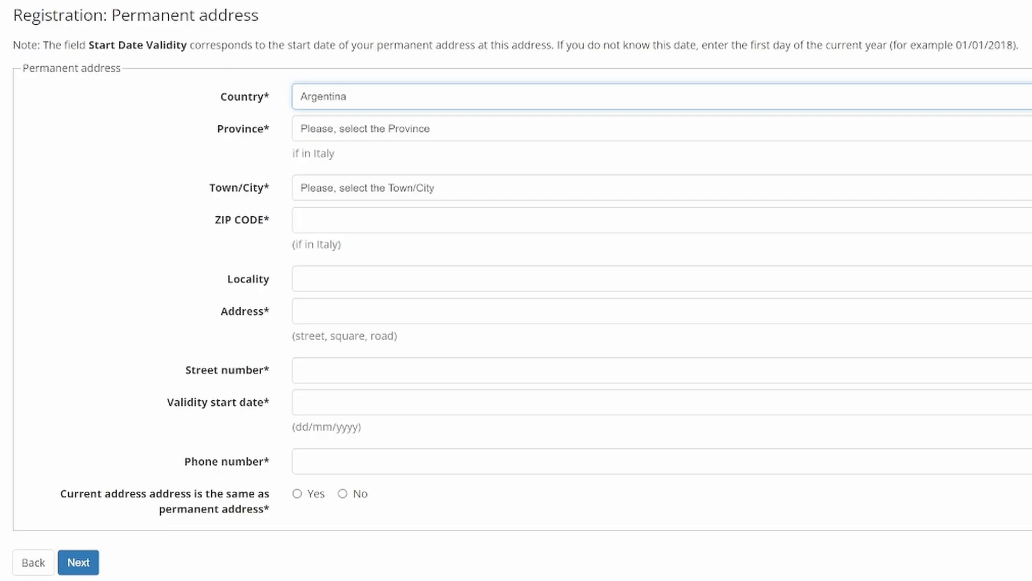
click(662, 129)
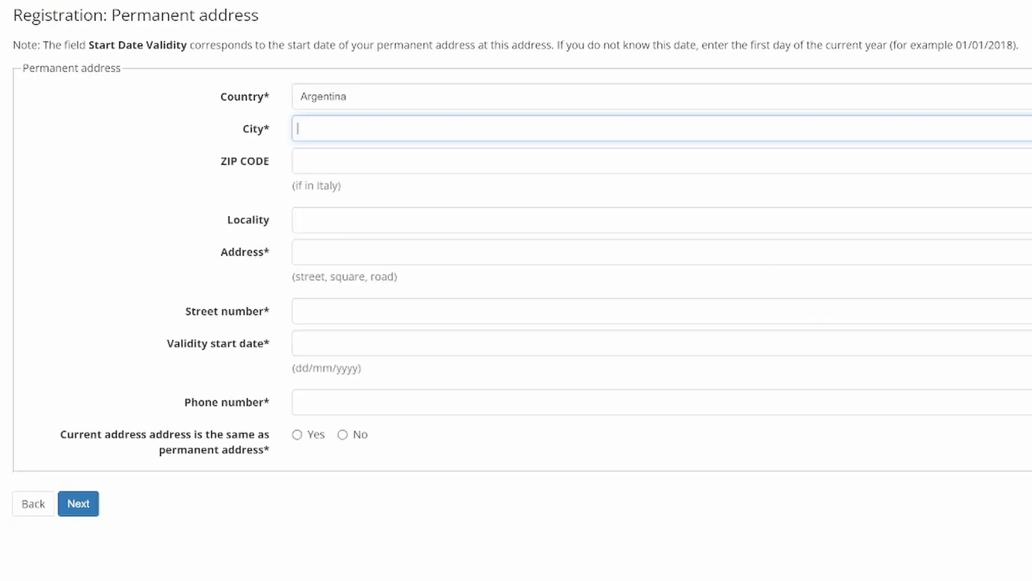
text(Buenos Aires)
click(299, 251)
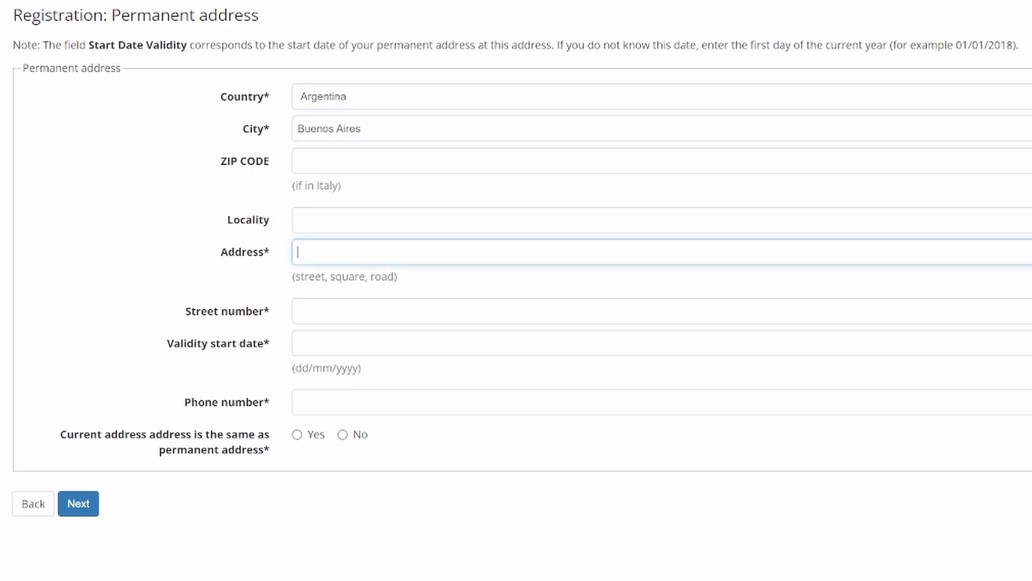
text(calle de las flores)
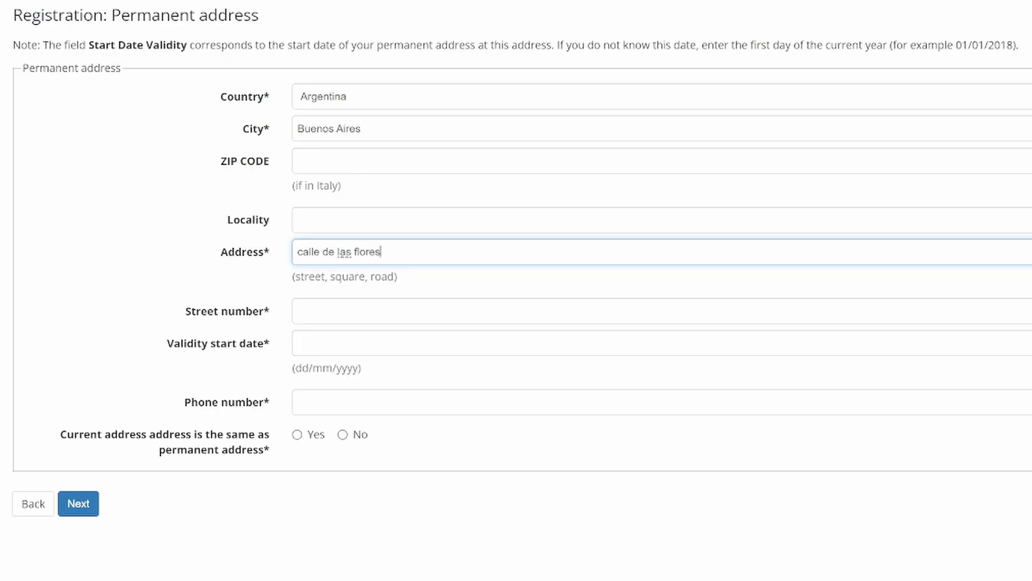
key(Tab)
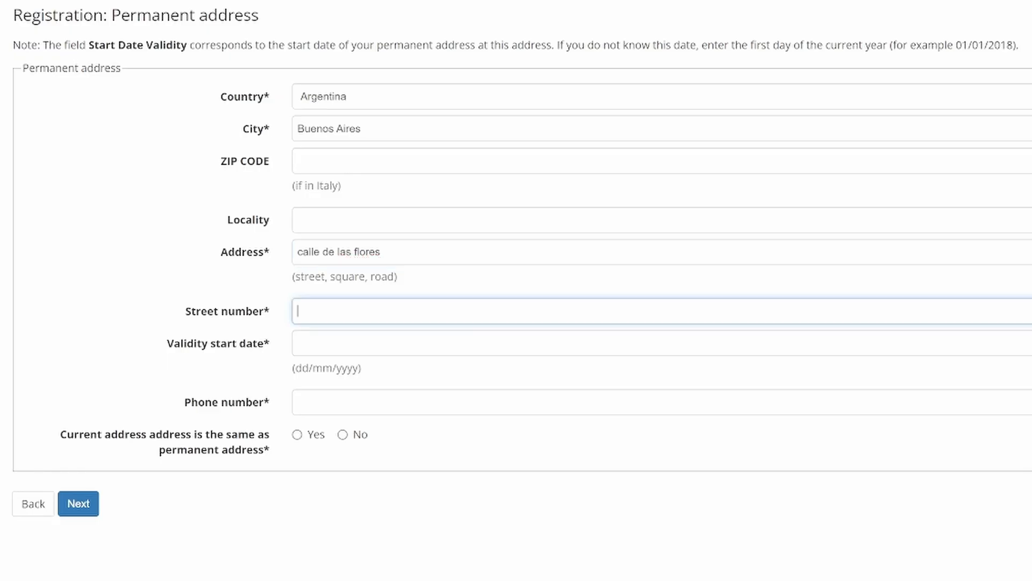
text(1)
Step: Set validity from 01/01/2024, add the phone number, and mark the current address as different
click(299, 343)
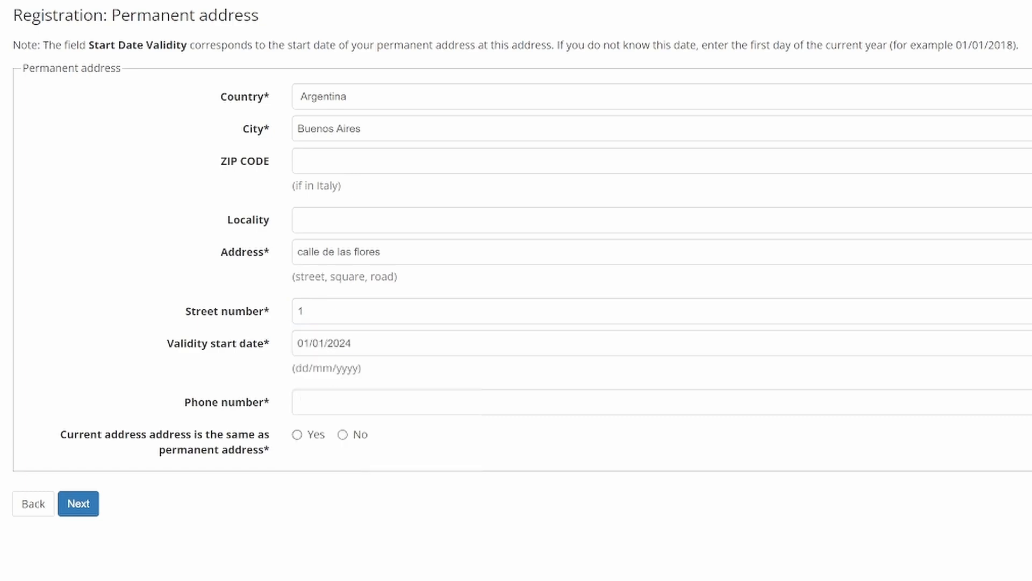
click(301, 402)
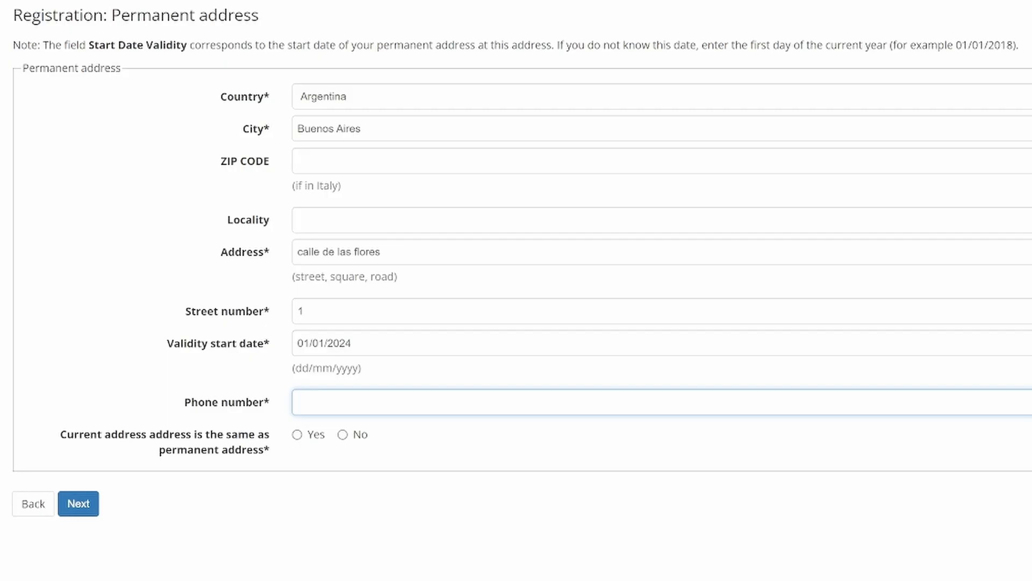
text(0123456789)
click(343, 435)
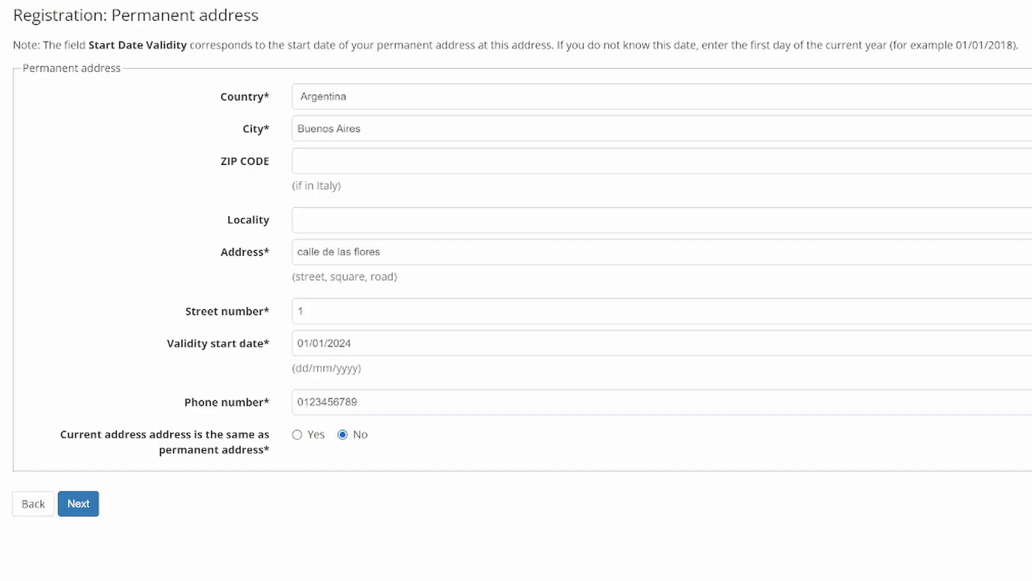
click(78, 503)
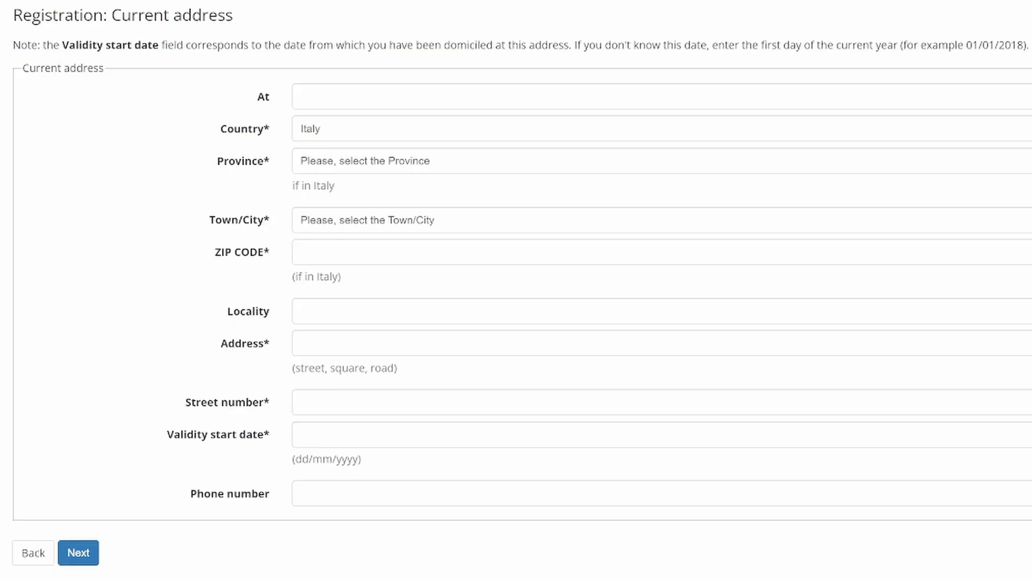
Step: Enter the current address in Firenze province and town, with ZIP code, street and number
click(661, 161)
text(fi)
key(Tab)
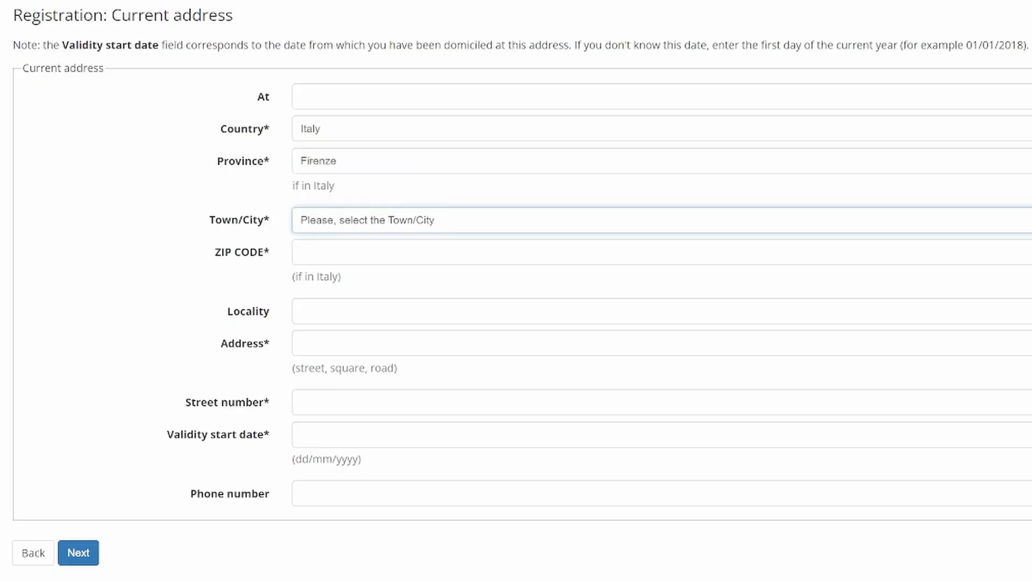
text(fir)
key(Tab)
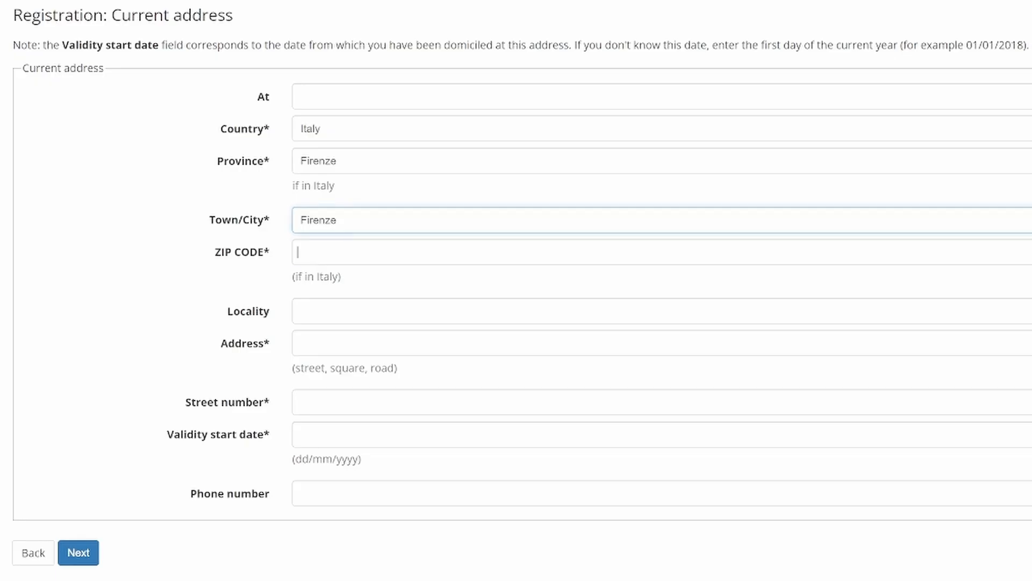
text(50141)
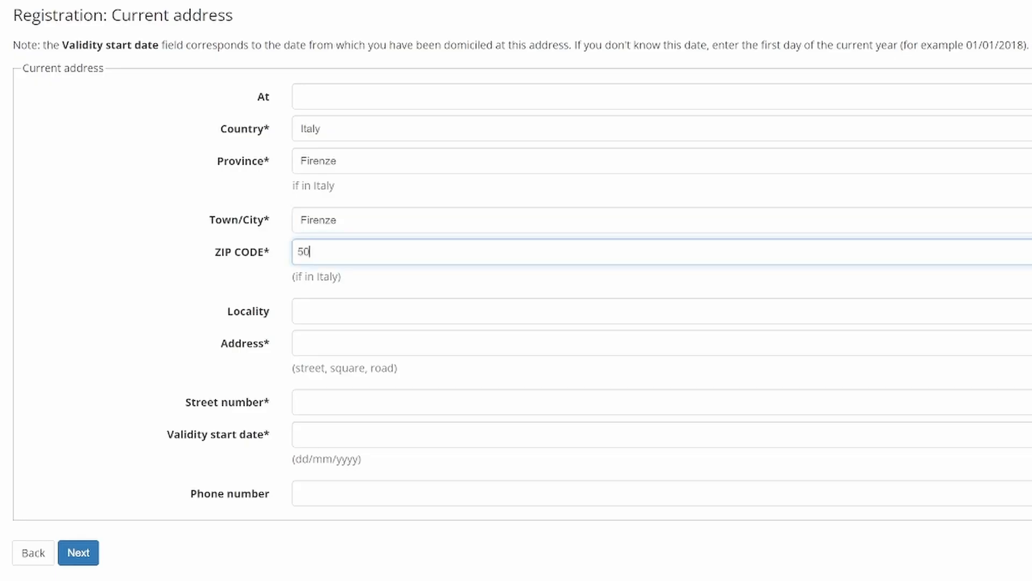
key(Tab)
key(Tab)
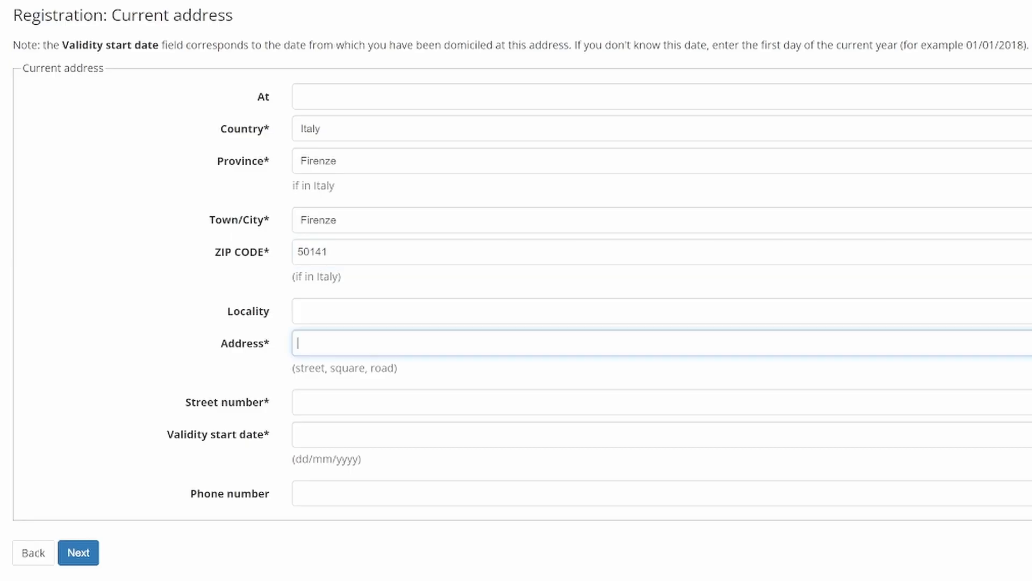
text(via dei Tigli)
key(Tab)
text(1)
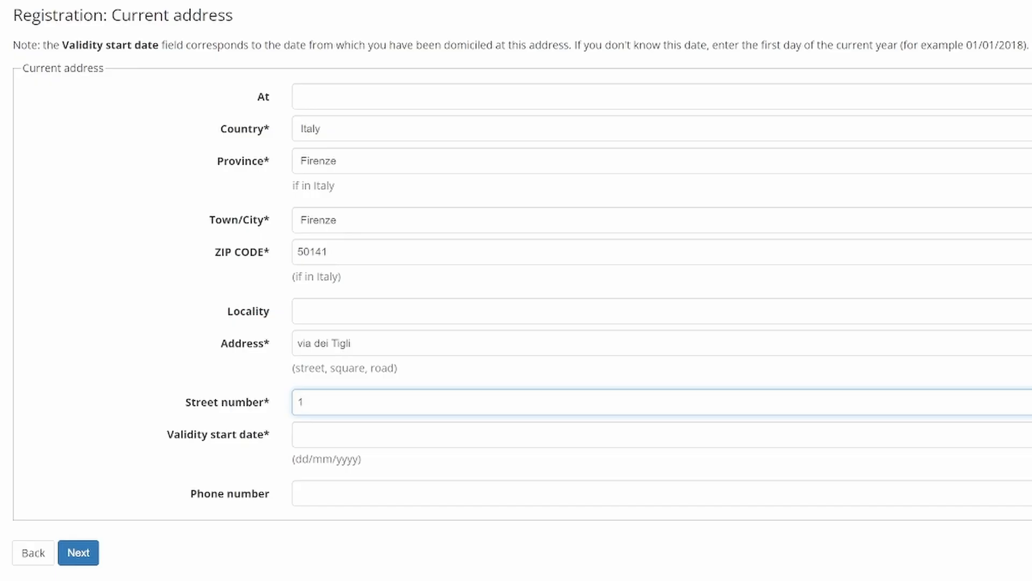
Step: Set the current address validity to 01/07/2024 and enter its phone number
click(299, 434)
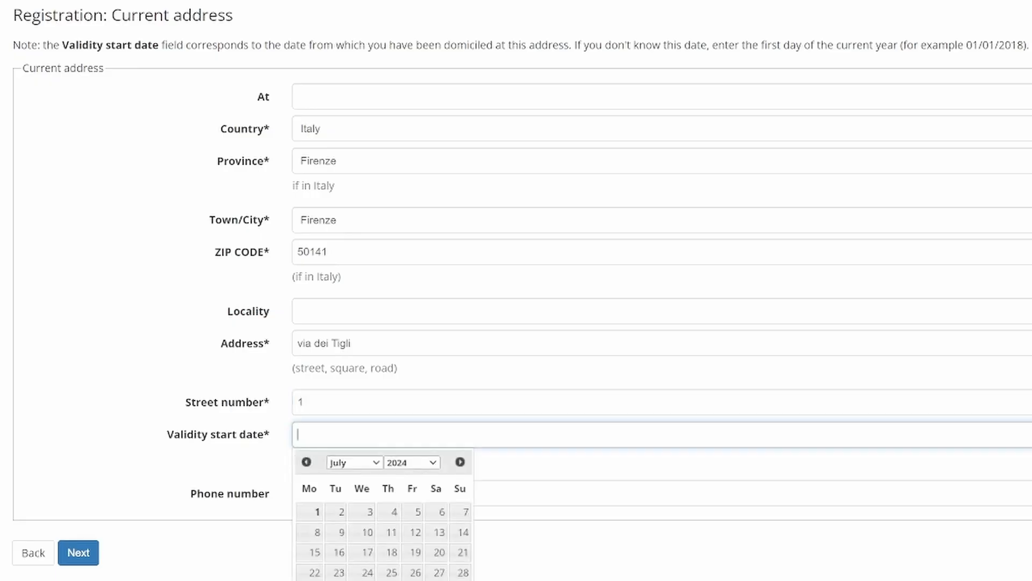
click(310, 512)
click(323, 493)
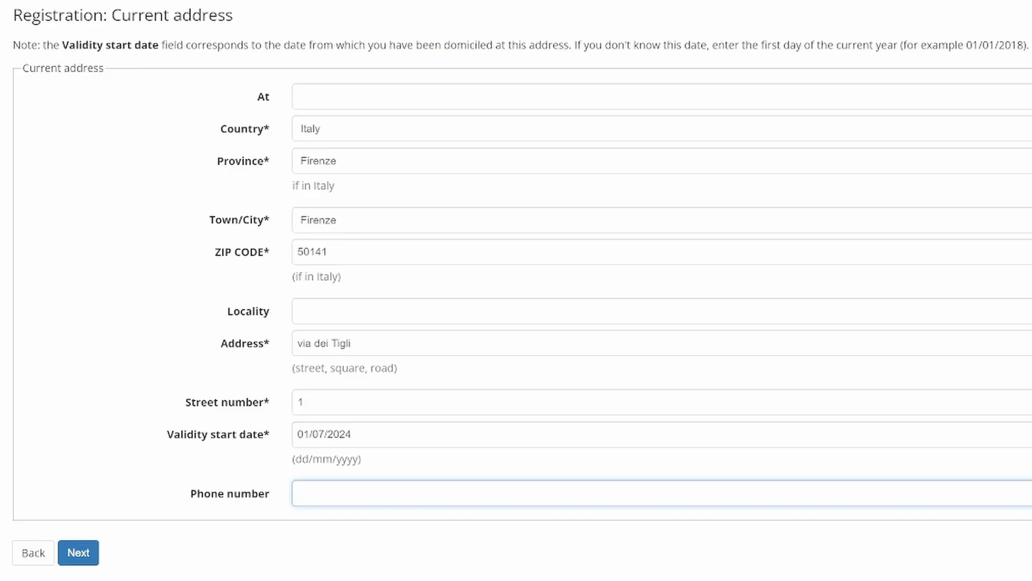
text(7894561320)
Step: Save the current address, then enter and confirm the personal e-mail address
click(78, 552)
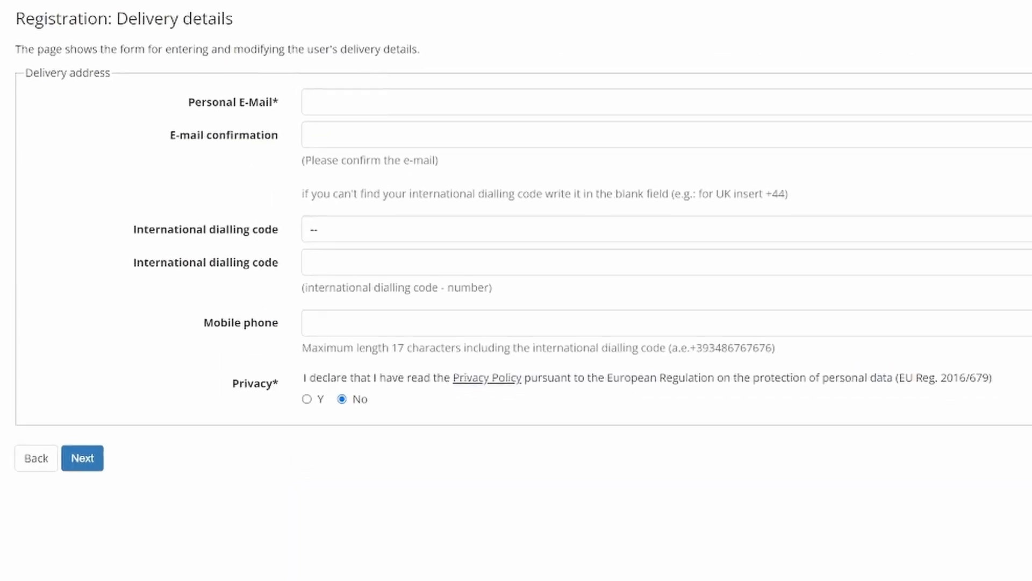
click(301, 97)
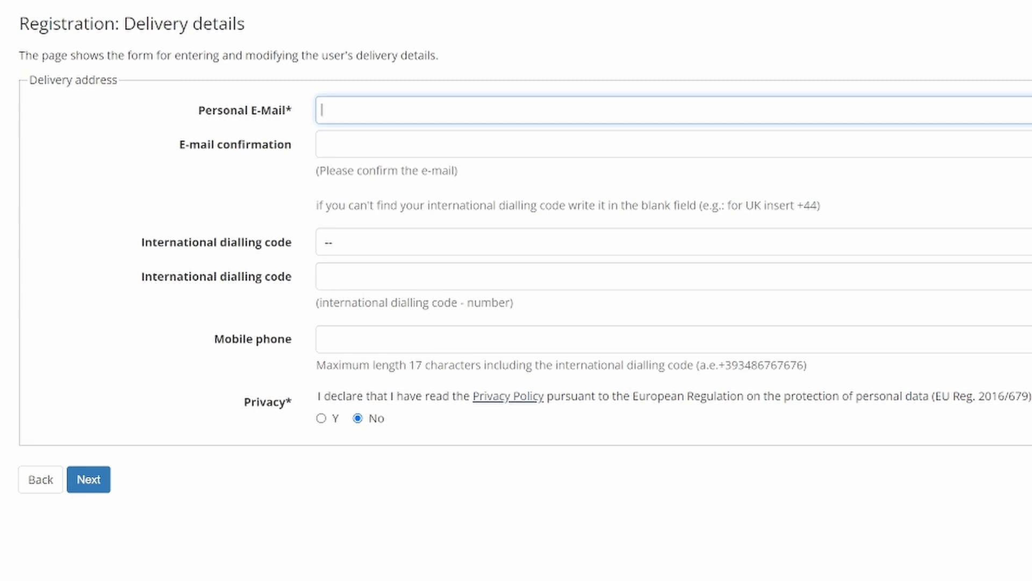
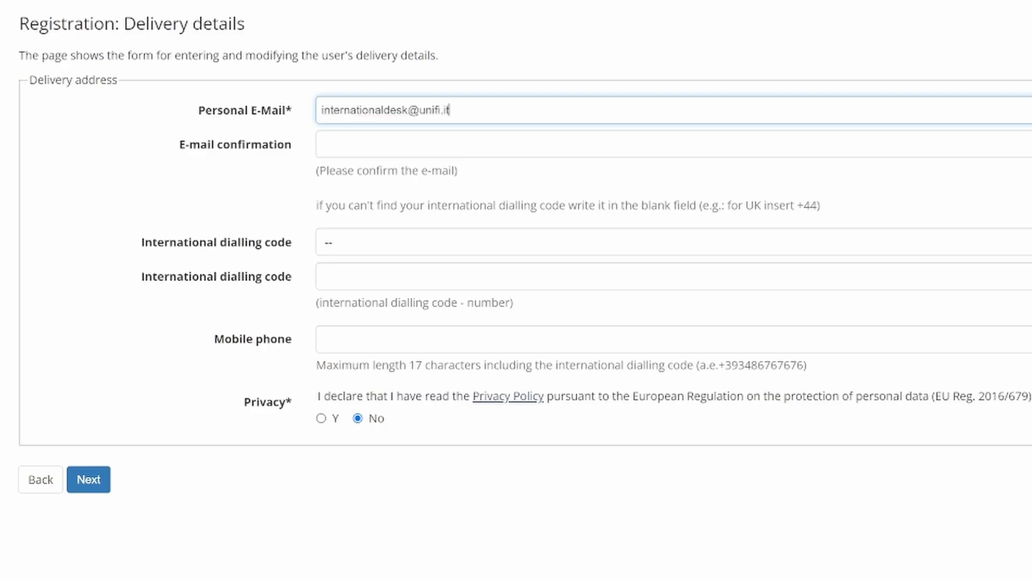
key(Tab)
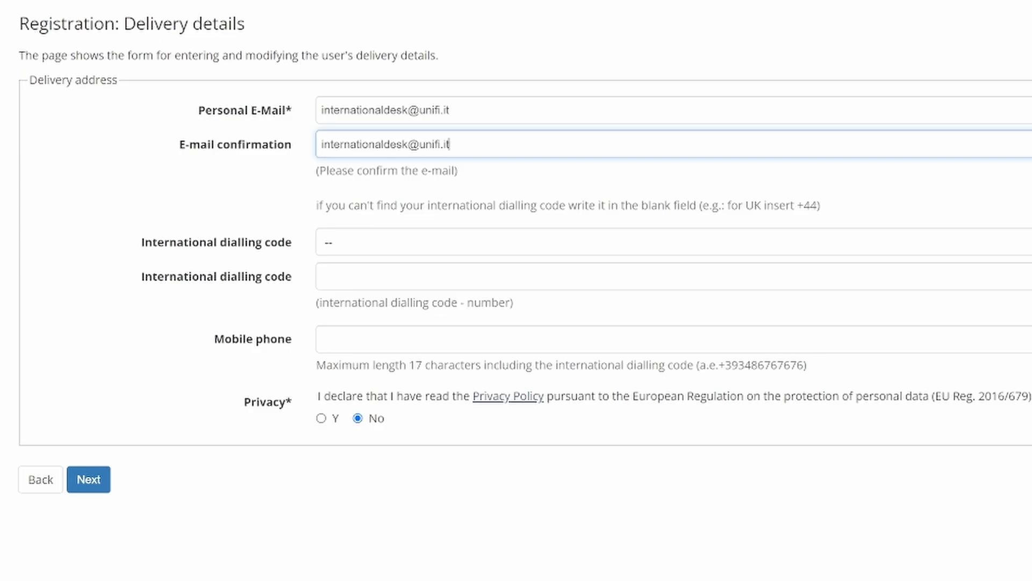
Step: Choose dialling code +39, enter the mobile number, and accept the privacy policy
key(Tab)
key(Down)
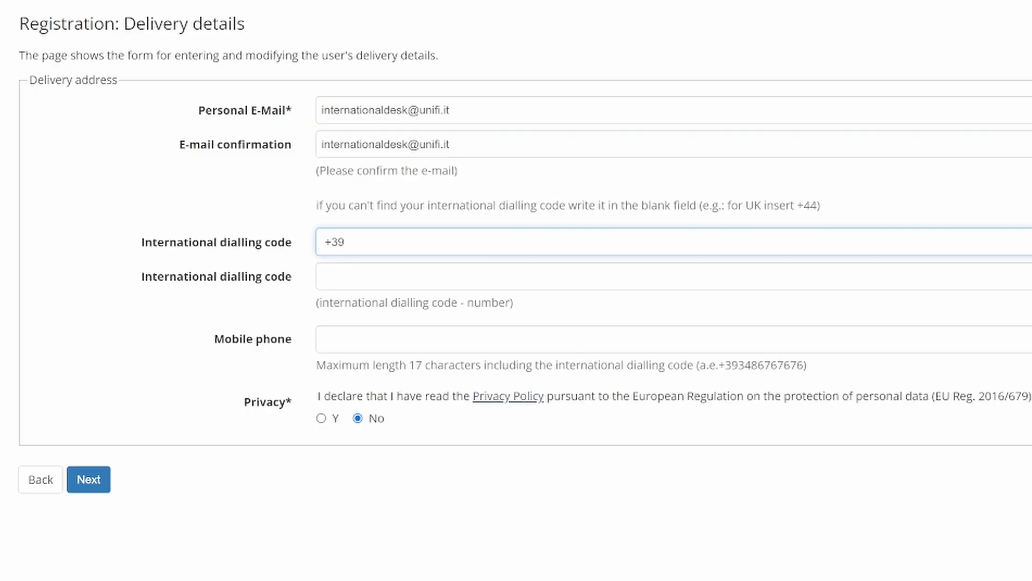
click(344, 339)
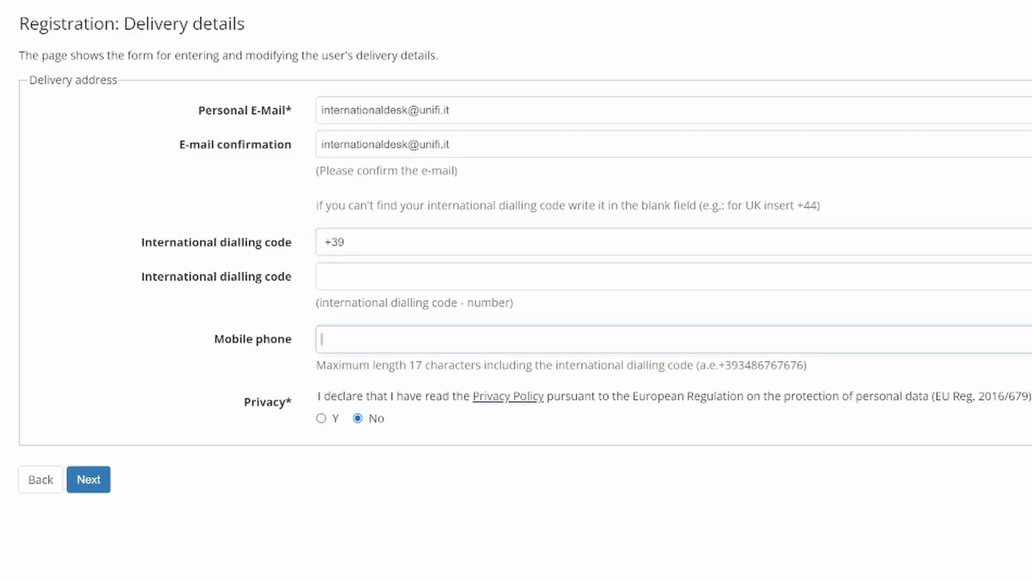
text(7894)
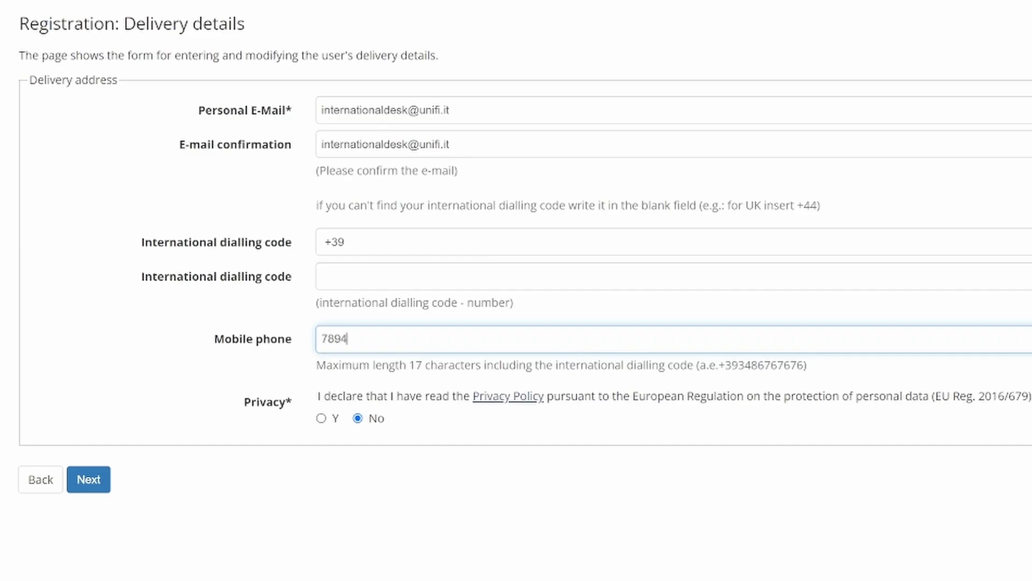
text(561230)
click(321, 418)
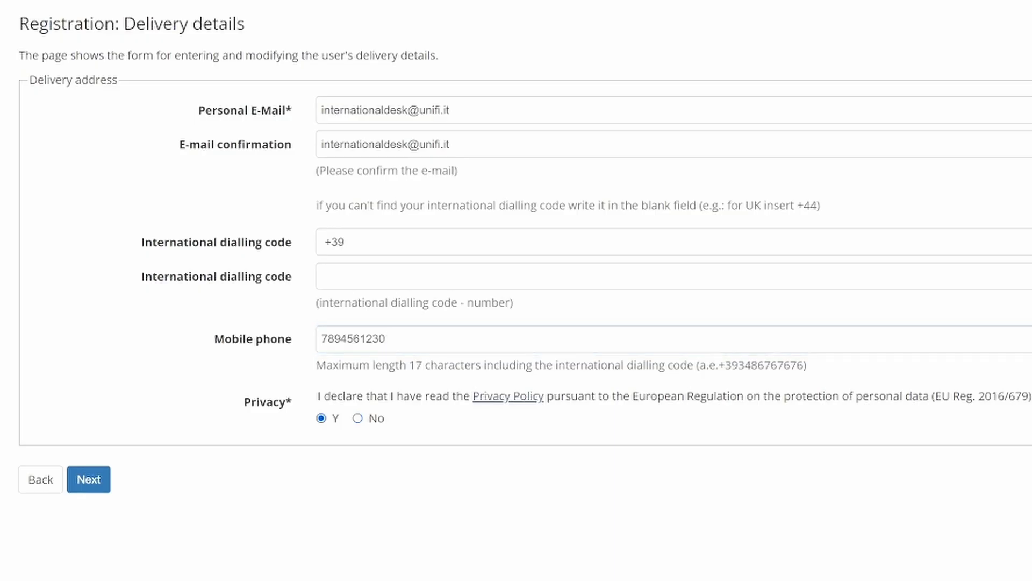
click(89, 479)
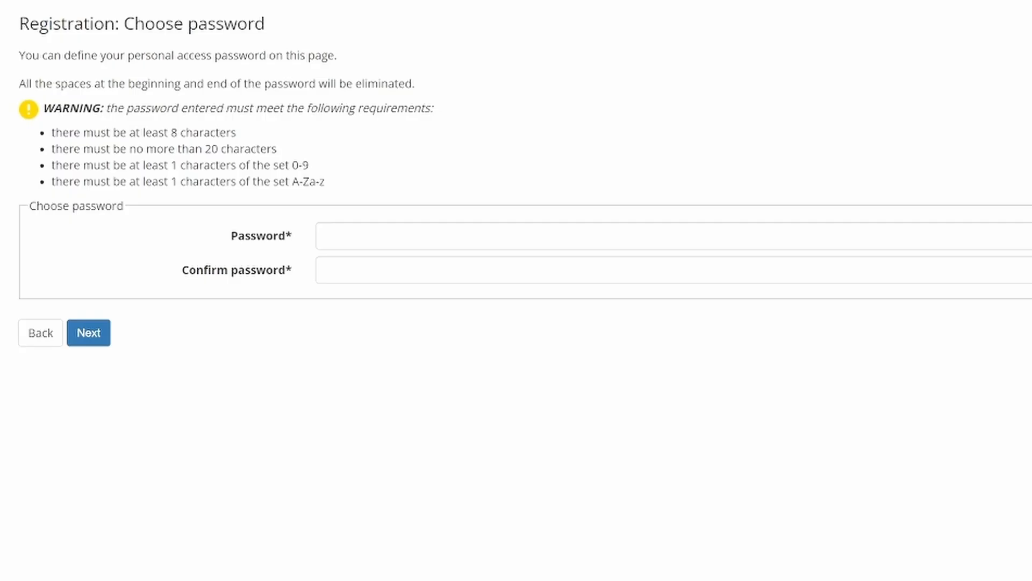
Step: Enter the account password in both password fields and submit to reach the summary
click(323, 236)
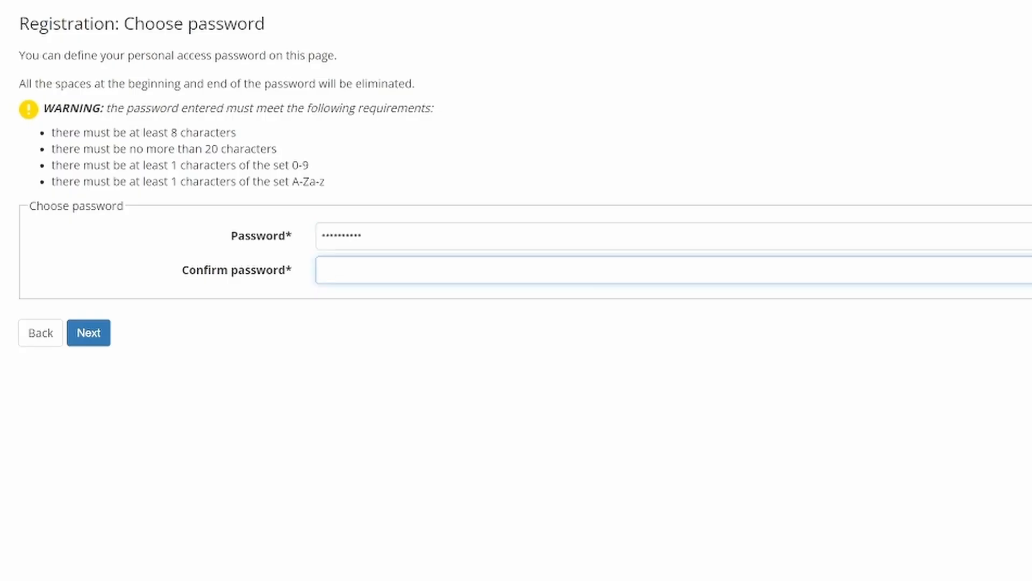
text(••••••••)
text(••)
key(Tab)
key(Return)
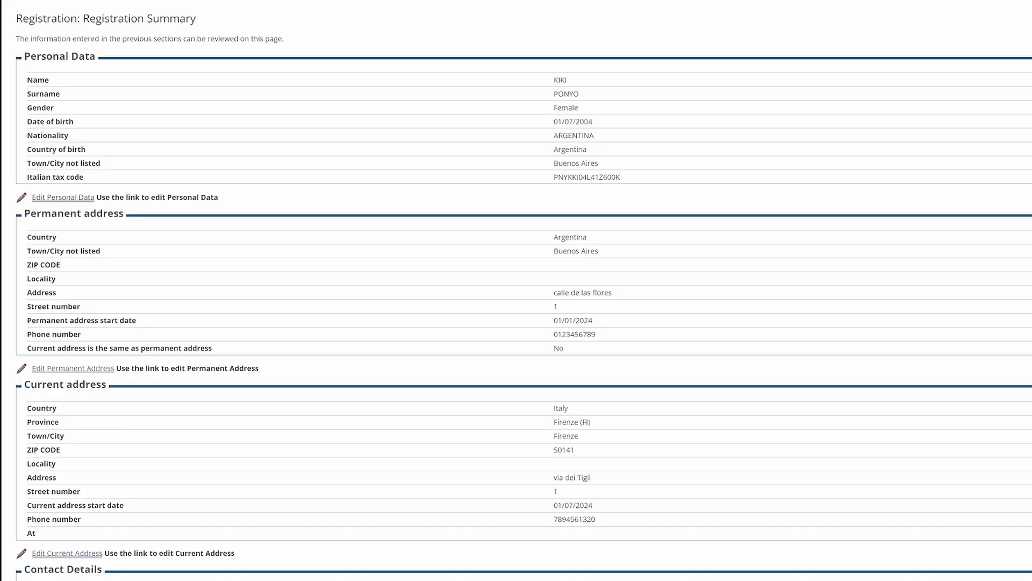
Step: Review the summary down to the contact details and press Confirmation
scroll(516, 291, down, 2)
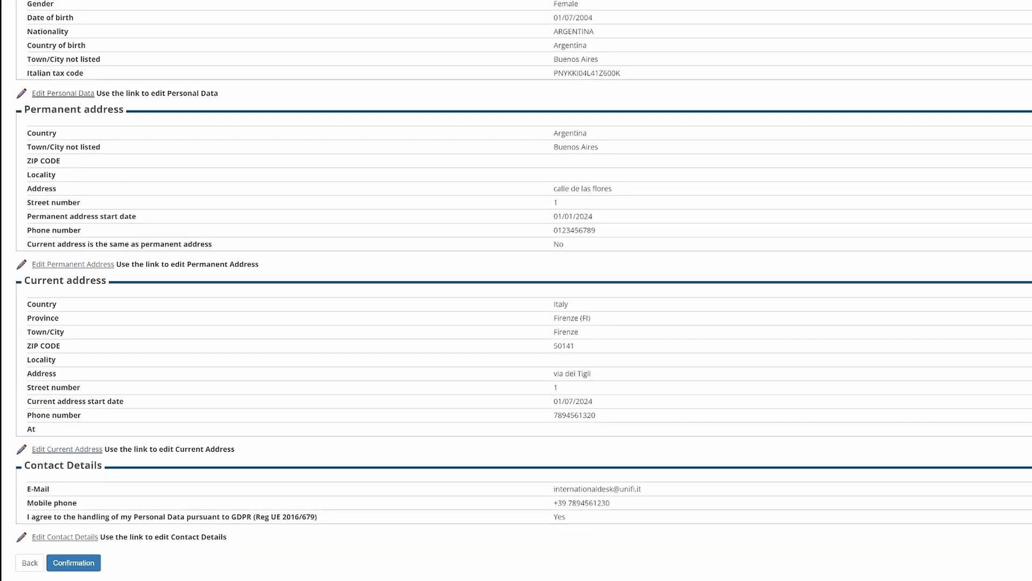
scroll(516, 290, down, 2)
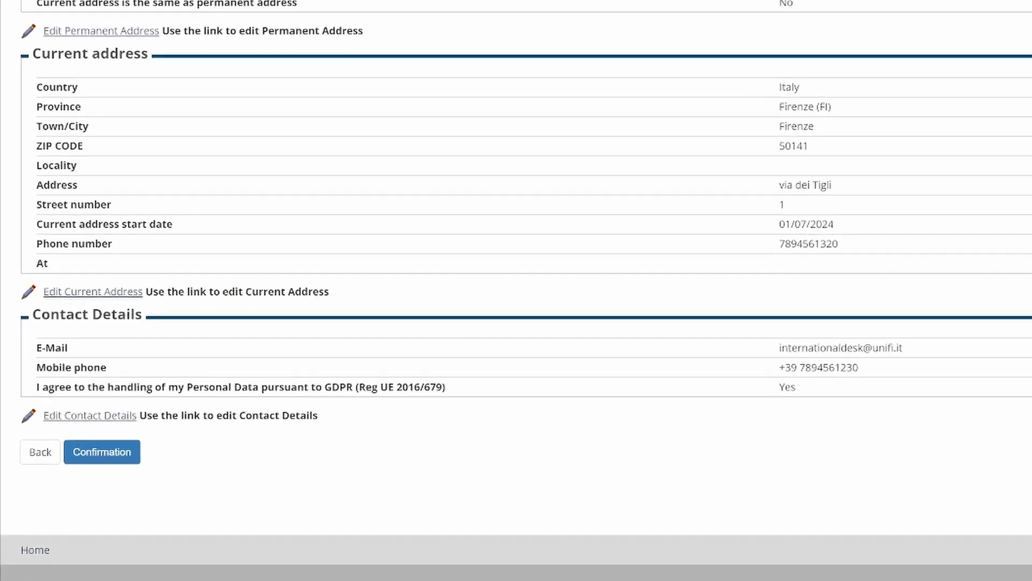
click(135, 417)
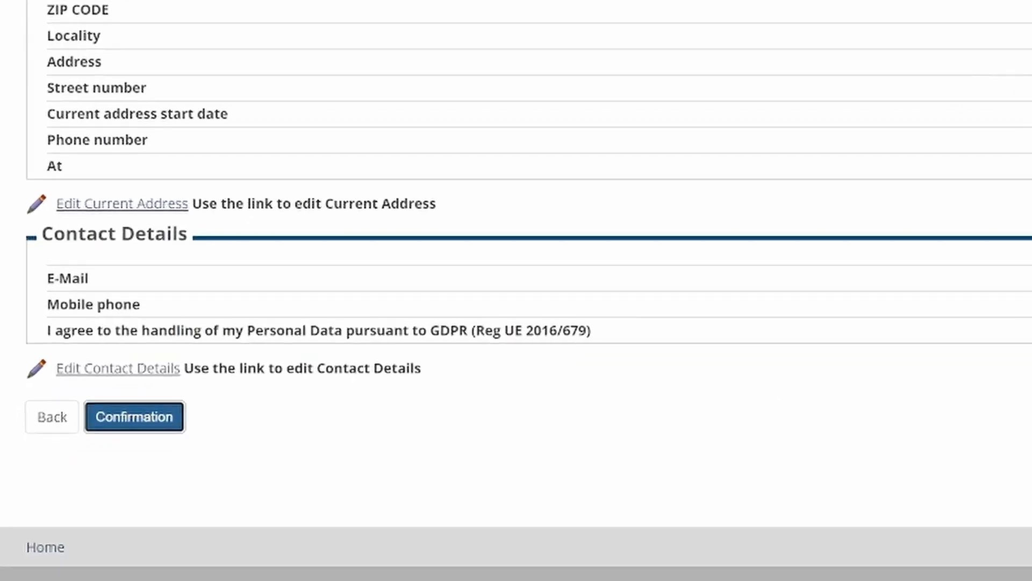